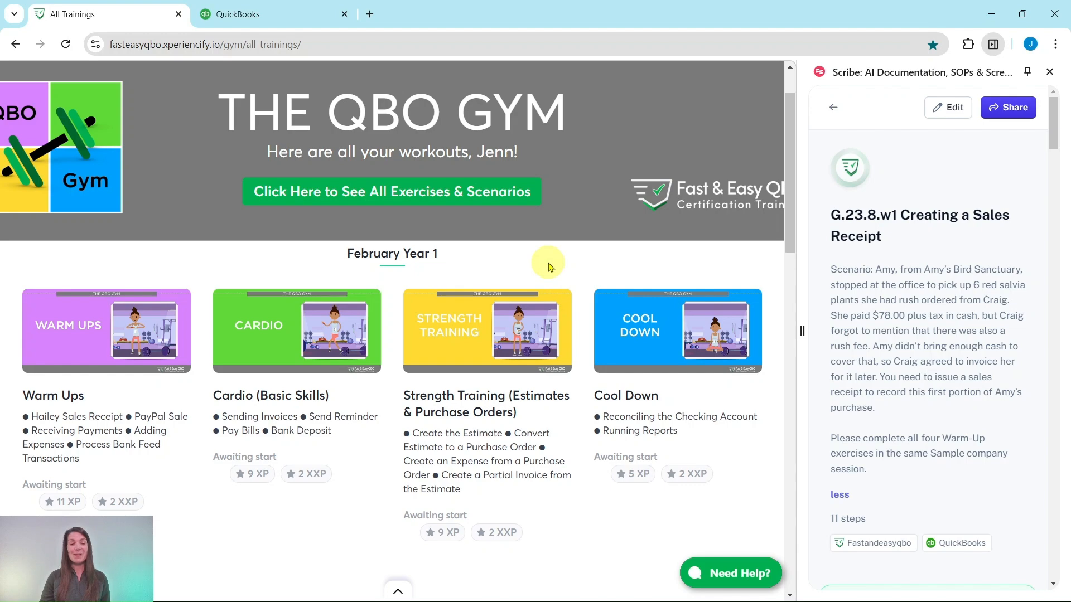
# Step: Open the August Year 1 Warm Ups lesson from the list of all trainings
pyautogui.scroll(-15, 560, 262)
pyautogui.scroll(-20, 554, 246)
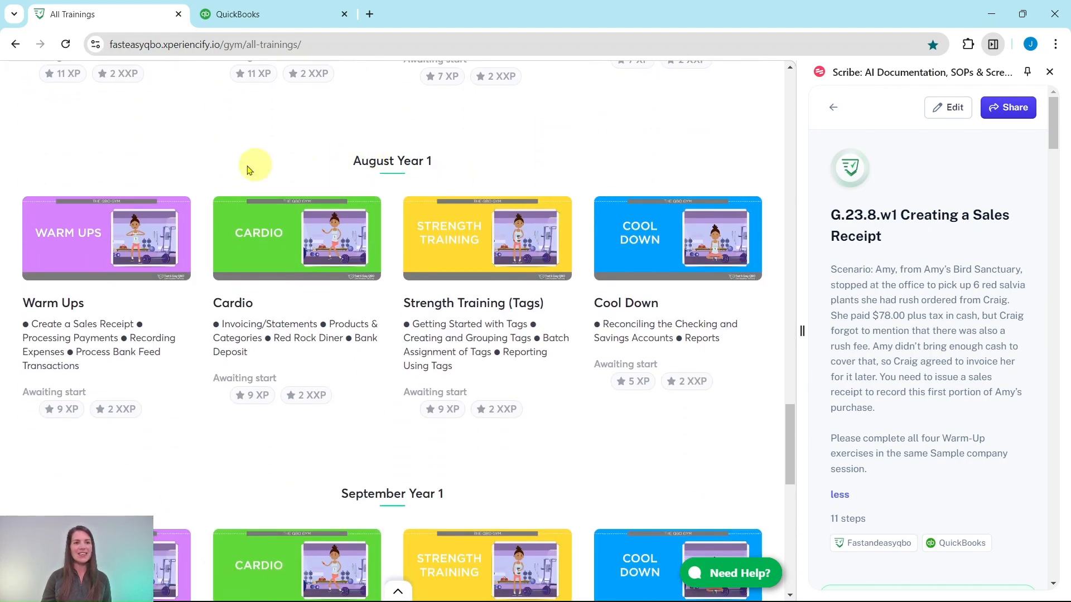
pyautogui.click(90, 248)
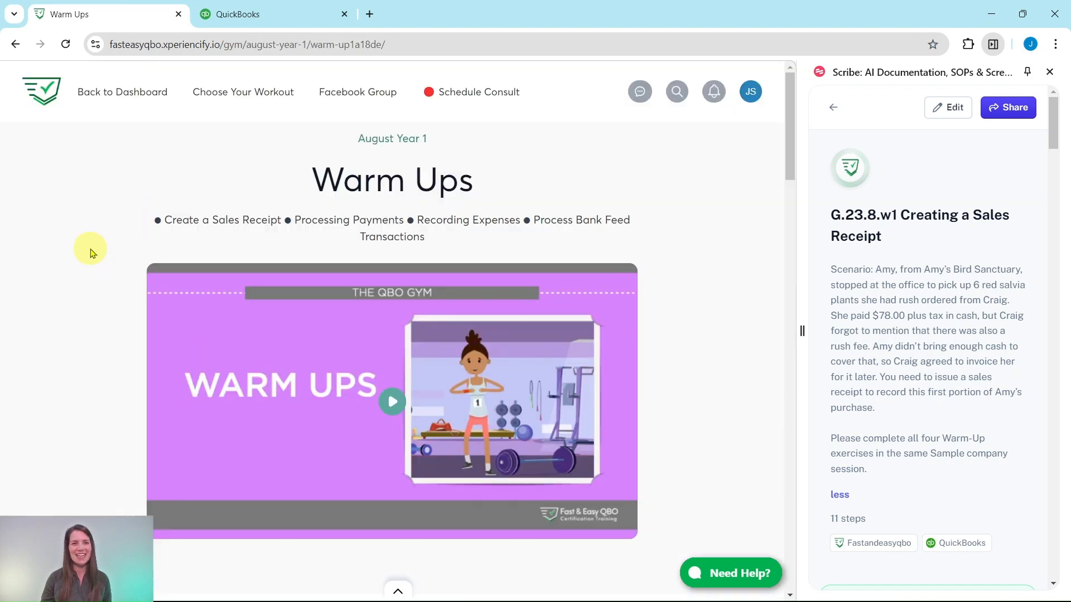
# Step: Review the Warm Ups lesson's downloads, quiz and hands-on practice exercises, plus the start of the sales receipt guide
pyautogui.scroll(-3, 94, 243)
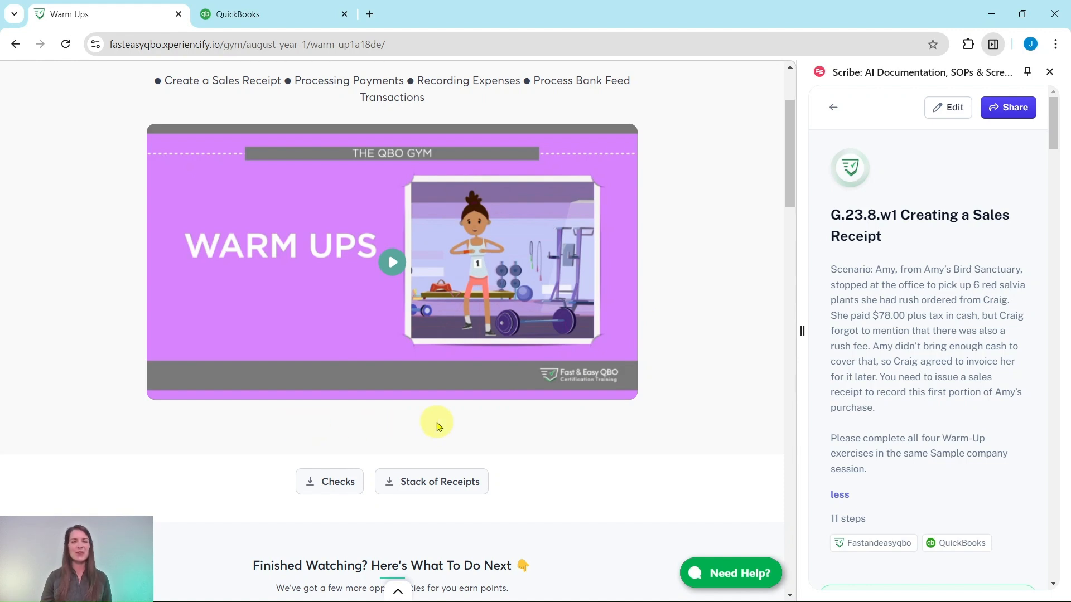
pyautogui.scroll(-8, 581, 387)
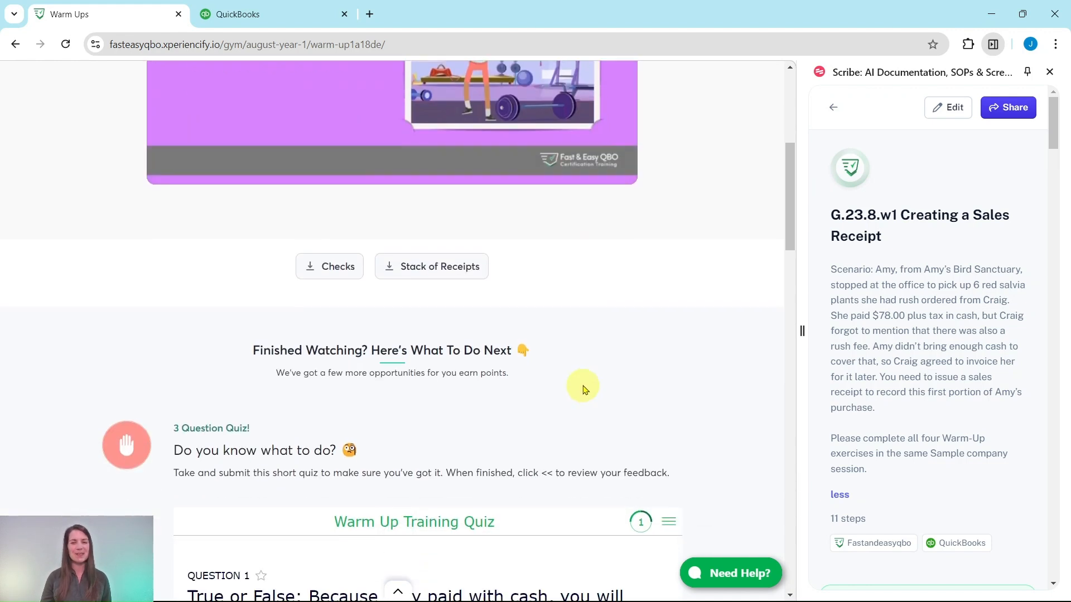
pyautogui.scroll(-3, 582, 387)
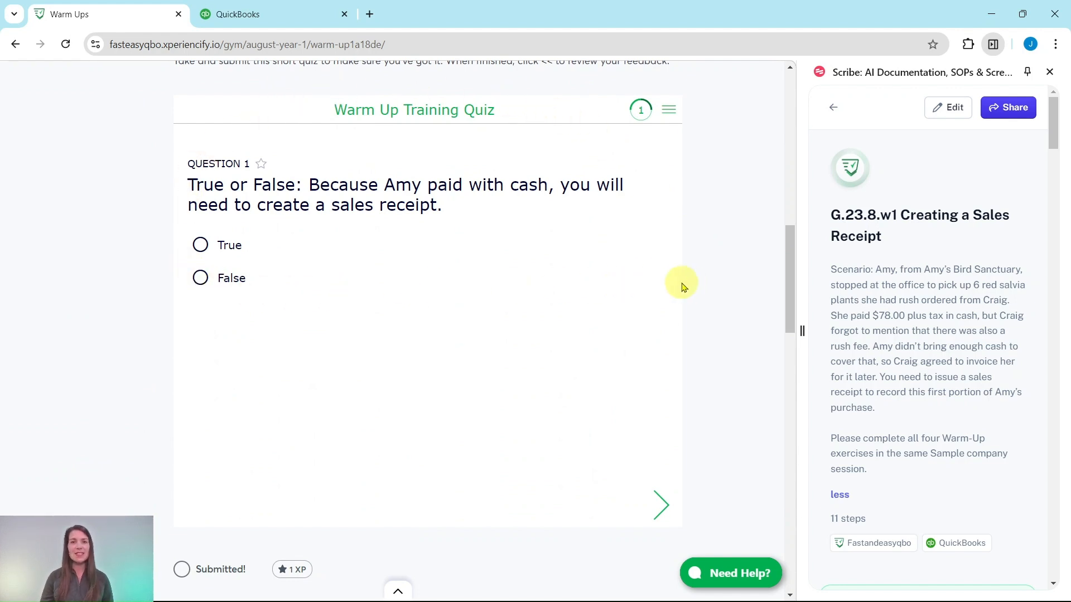
pyautogui.scroll(-8, 699, 287)
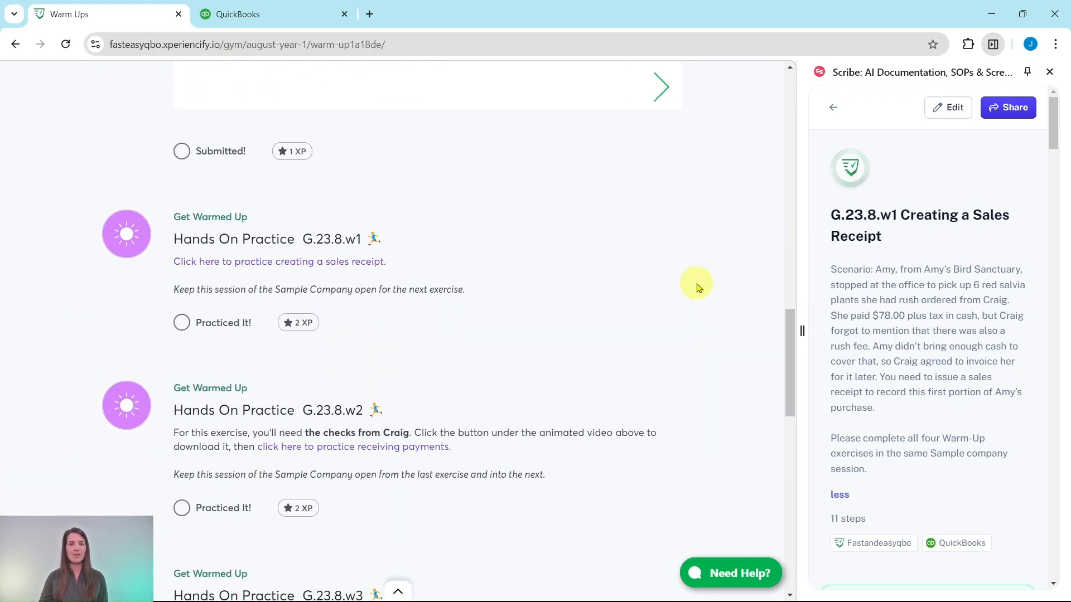
pyautogui.scroll(-6, 552, 352)
pyautogui.scroll(-3, 571, 371)
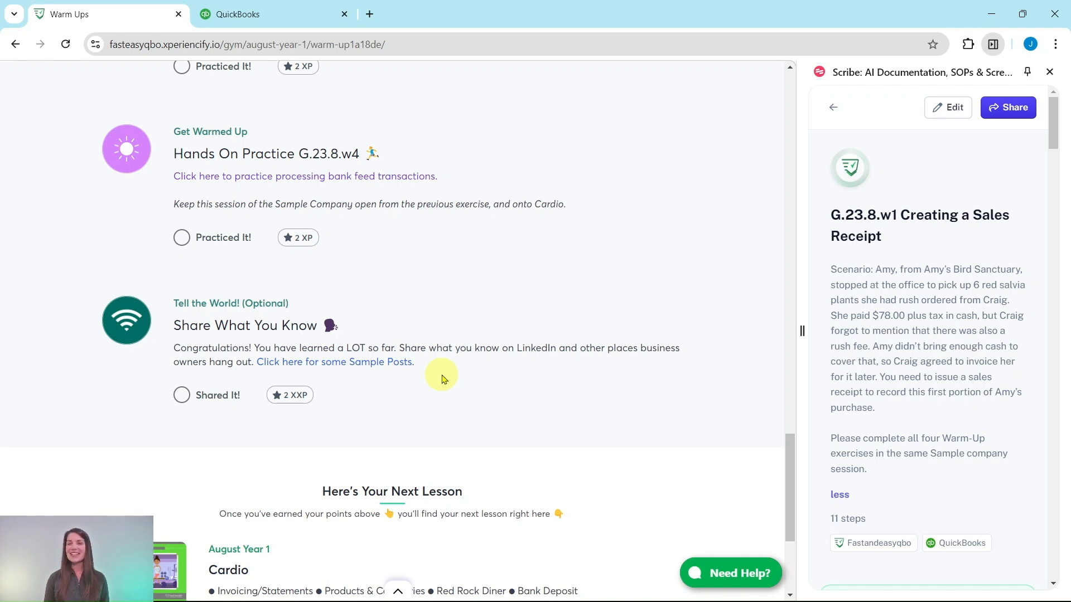
pyautogui.scroll(10, 446, 351)
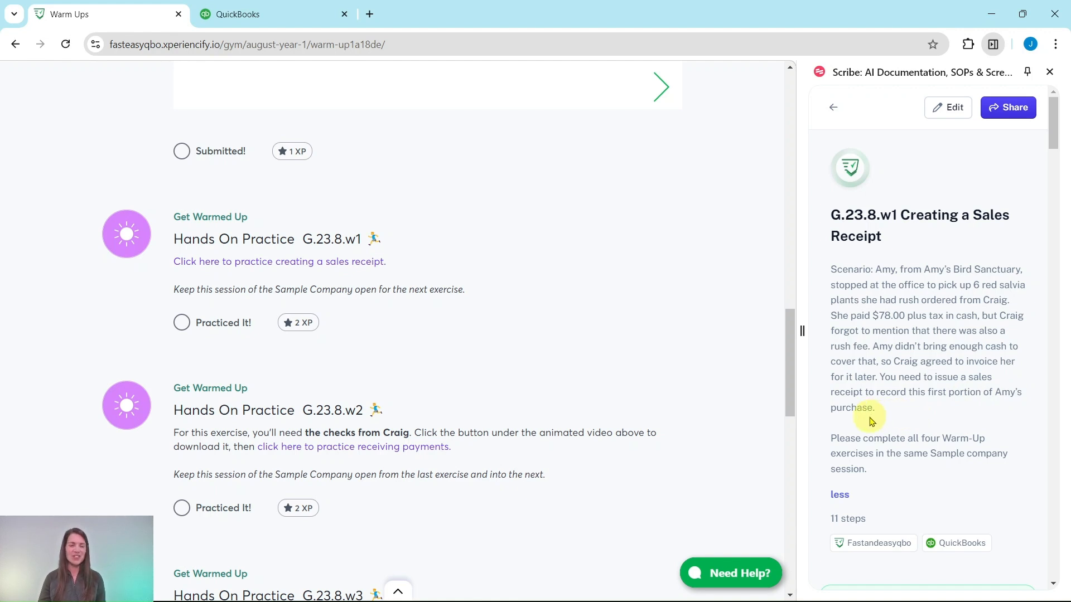
pyautogui.scroll(-4, 869, 403)
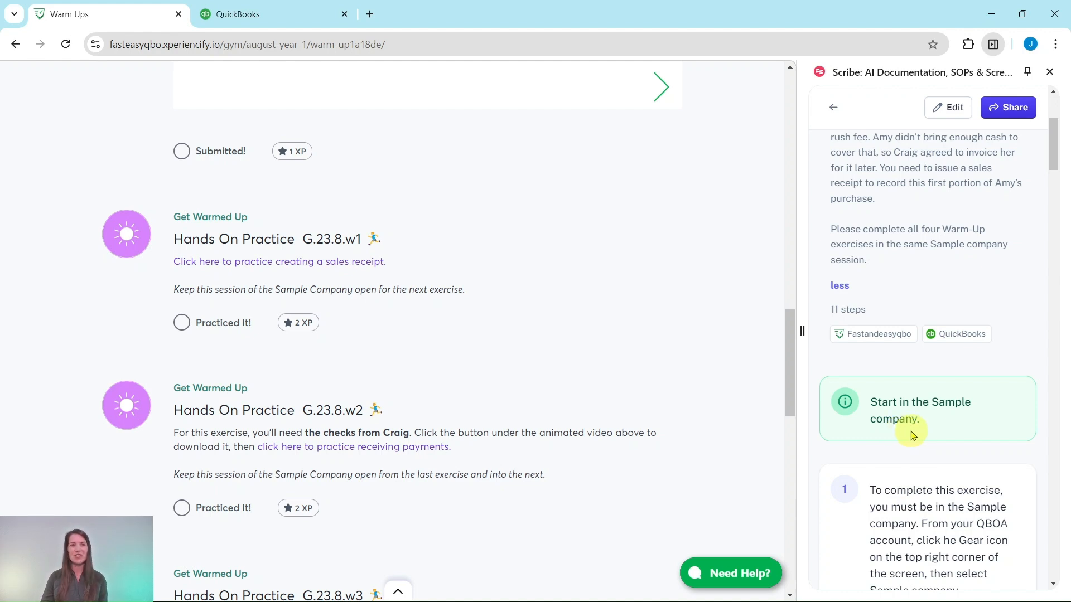
# Step: Switch to the QuickBooks sample company and start a new sales receipt, following the exercise guide
pyautogui.click(248, 20)
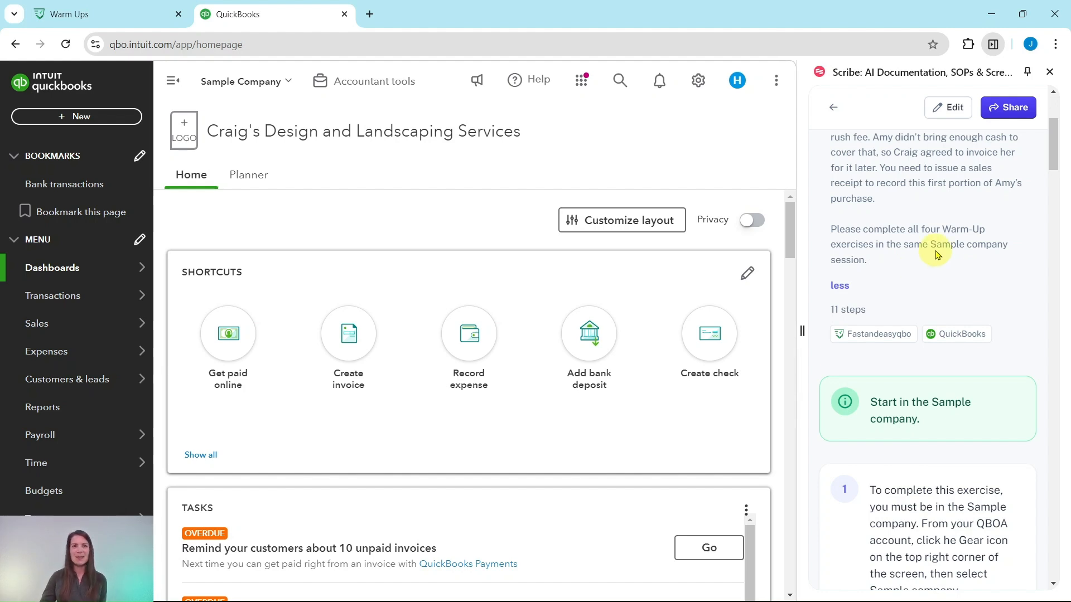
pyautogui.scroll(-8, 946, 249)
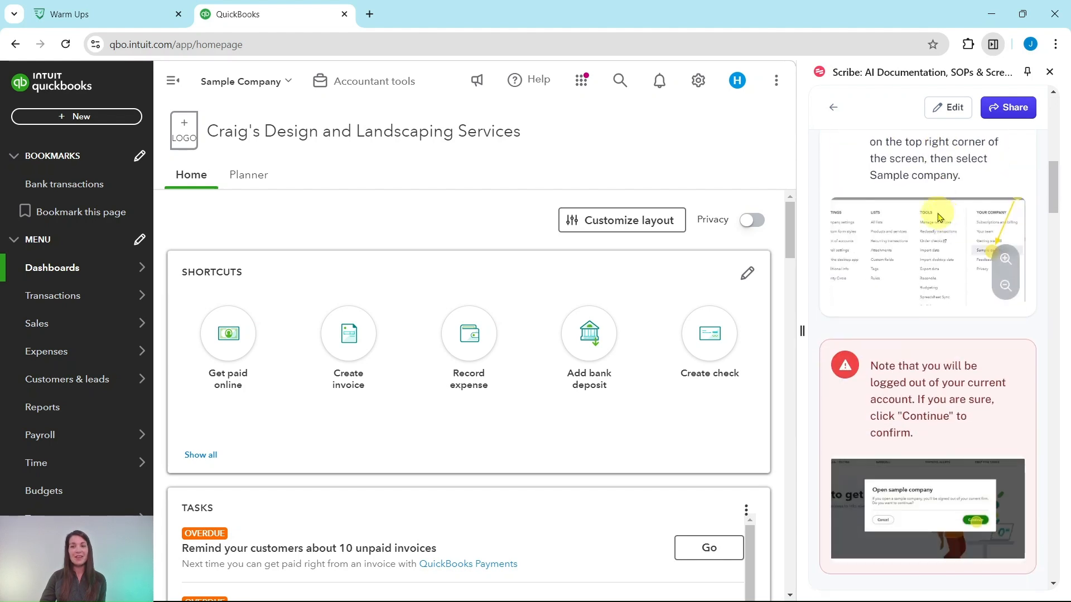
pyautogui.scroll(-5, 942, 216)
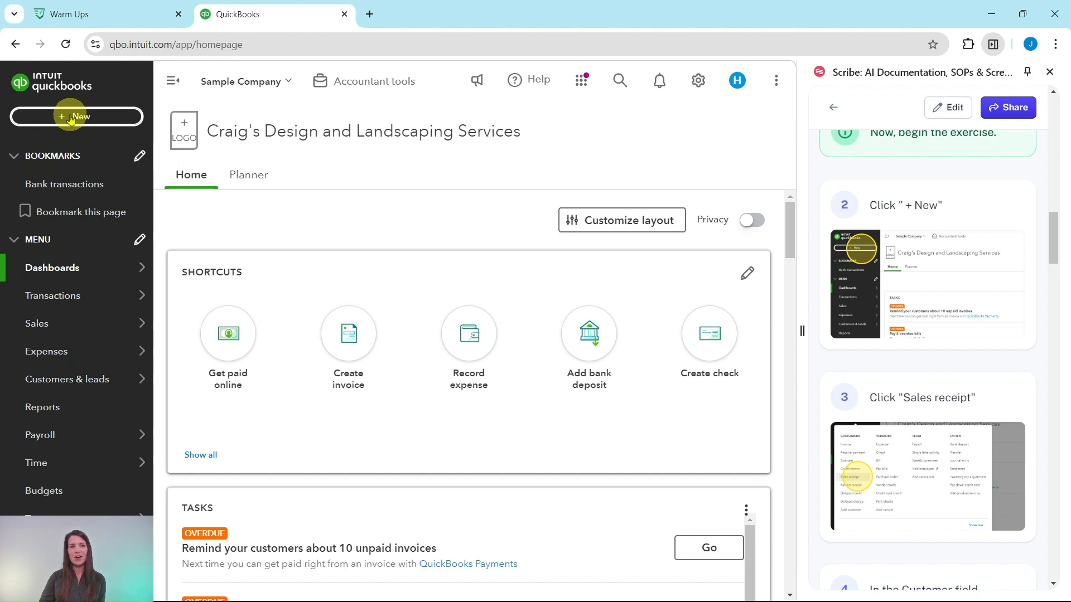
pyautogui.click(70, 118)
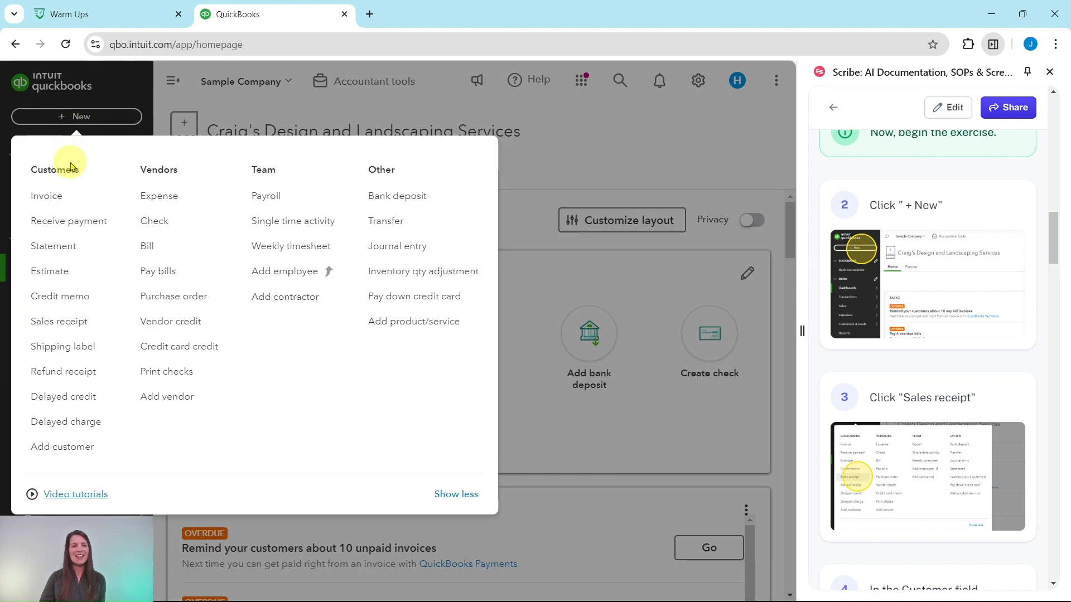
pyautogui.click(54, 331)
# Step: Choose Amy's Bird Sanctuary as the customer on the sales receipt
pyautogui.scroll(-7, 898, 301)
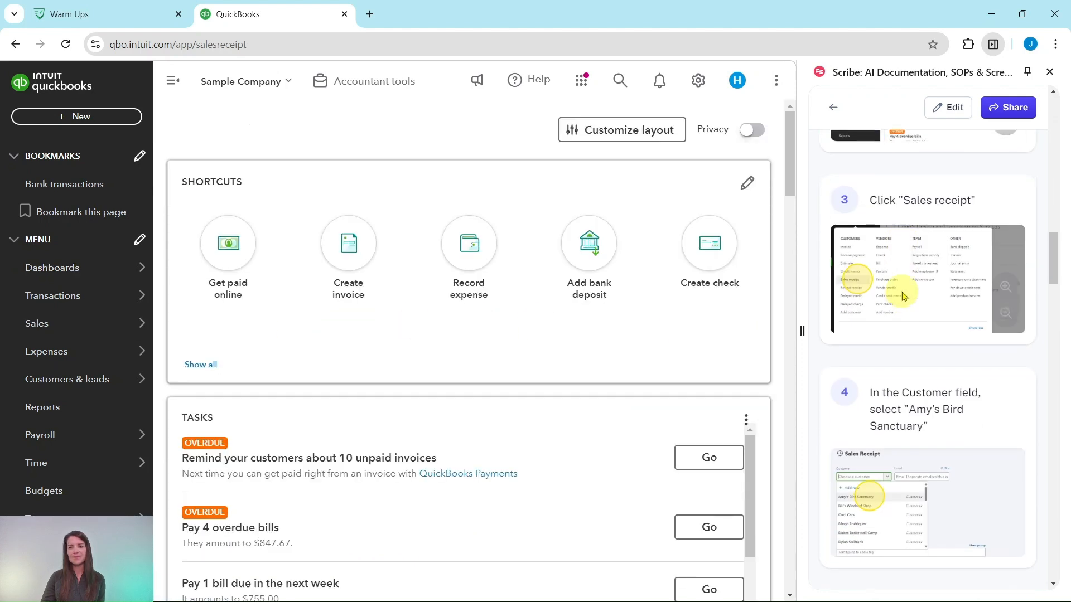
pyautogui.scroll(-1, 903, 294)
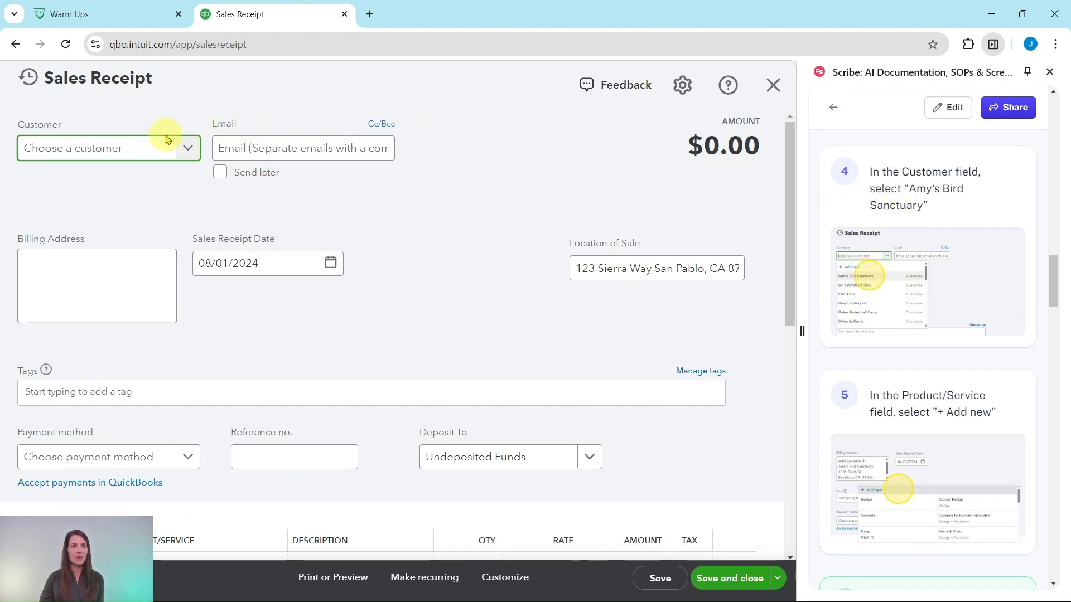
pyautogui.click(178, 155)
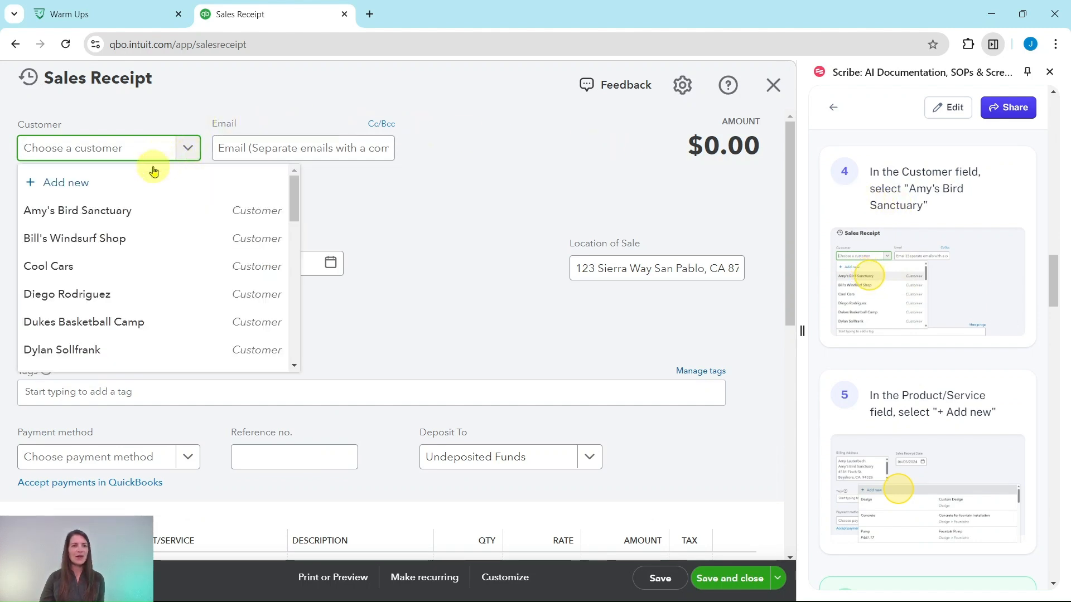
pyautogui.click(61, 217)
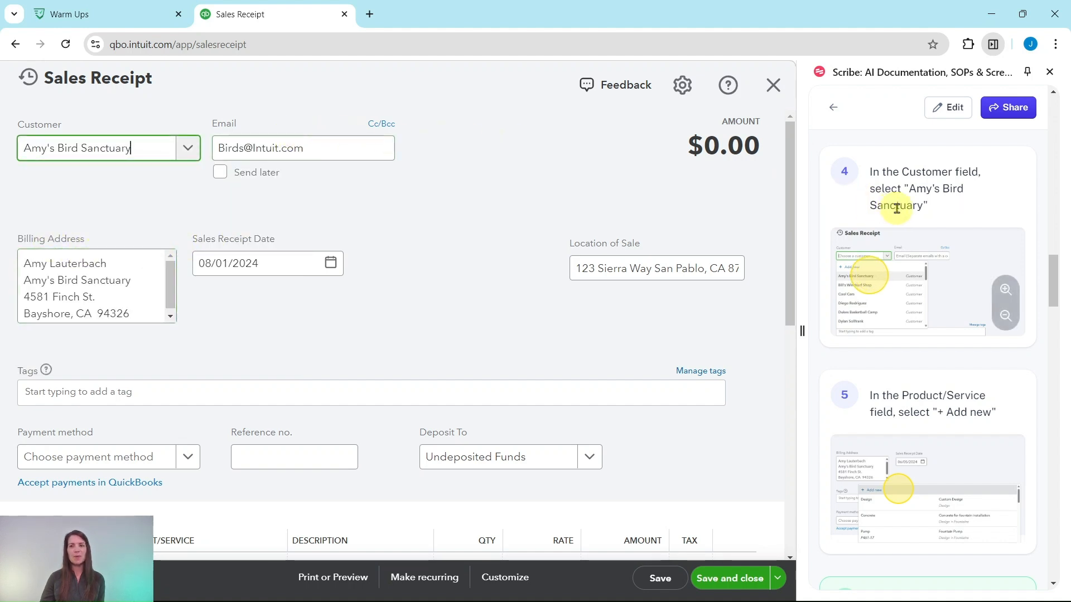
# Step: Start adding a new product of type Non-inventory from the first line of the sales receipt
pyautogui.scroll(-1, 892, 209)
pyautogui.scroll(-2, 895, 209)
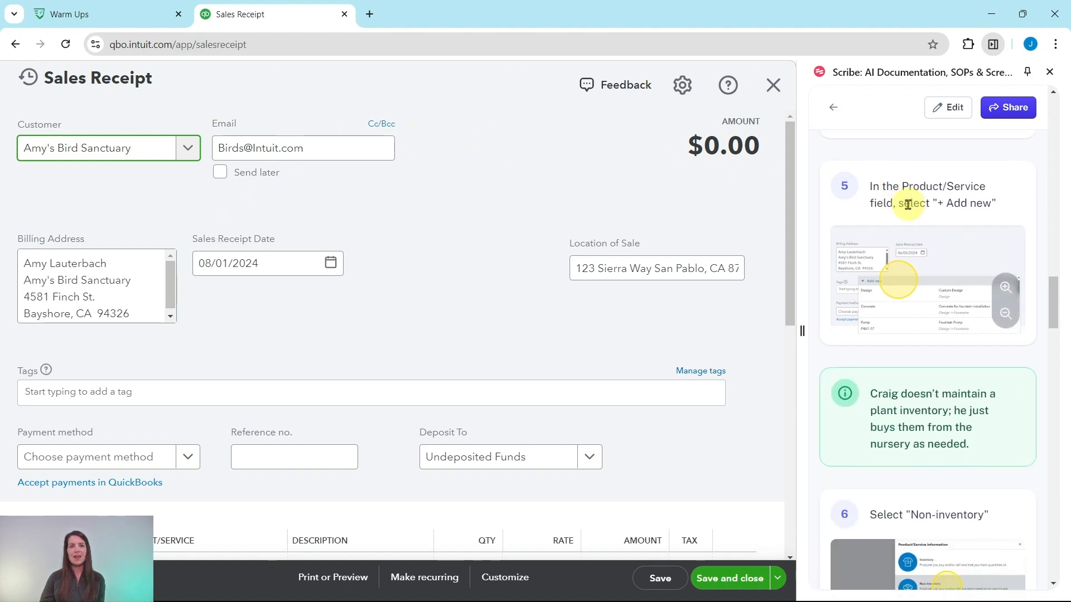
pyautogui.scroll(-1, 298, 315)
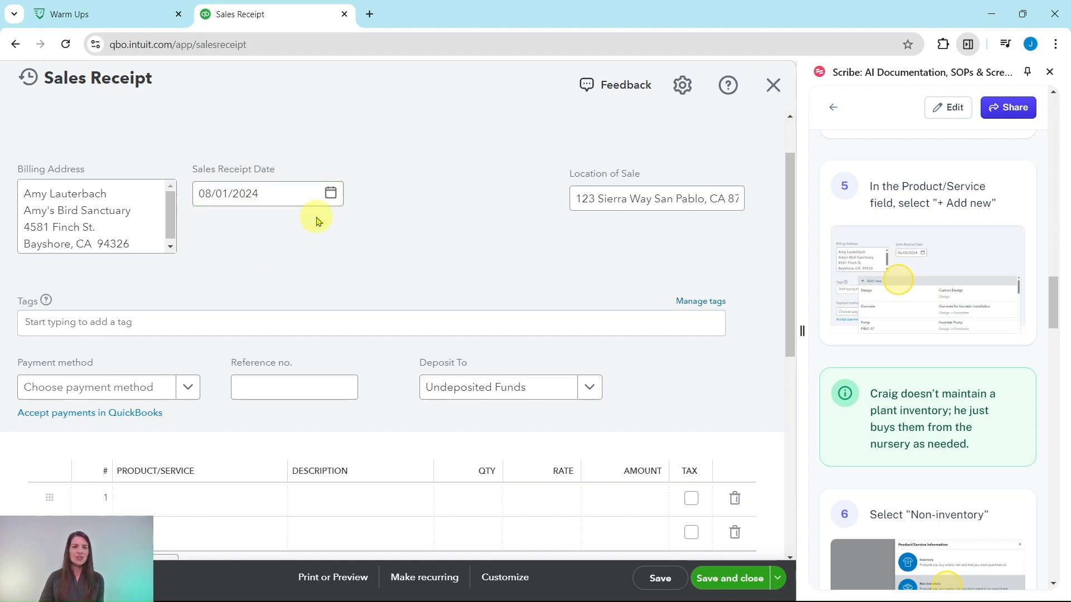
pyautogui.scroll(-3, 319, 220)
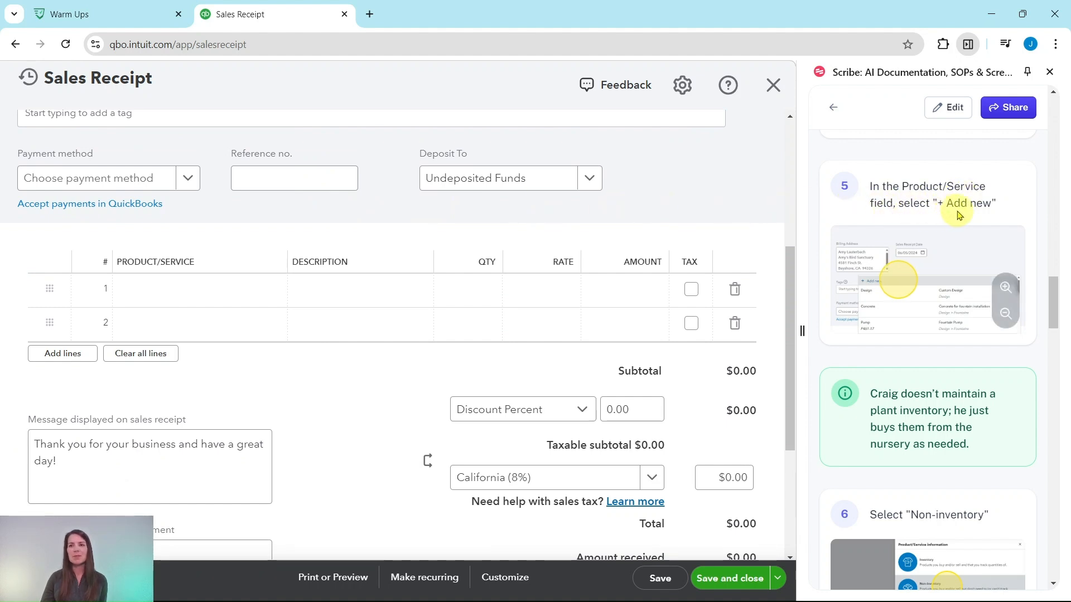
pyautogui.click(186, 289)
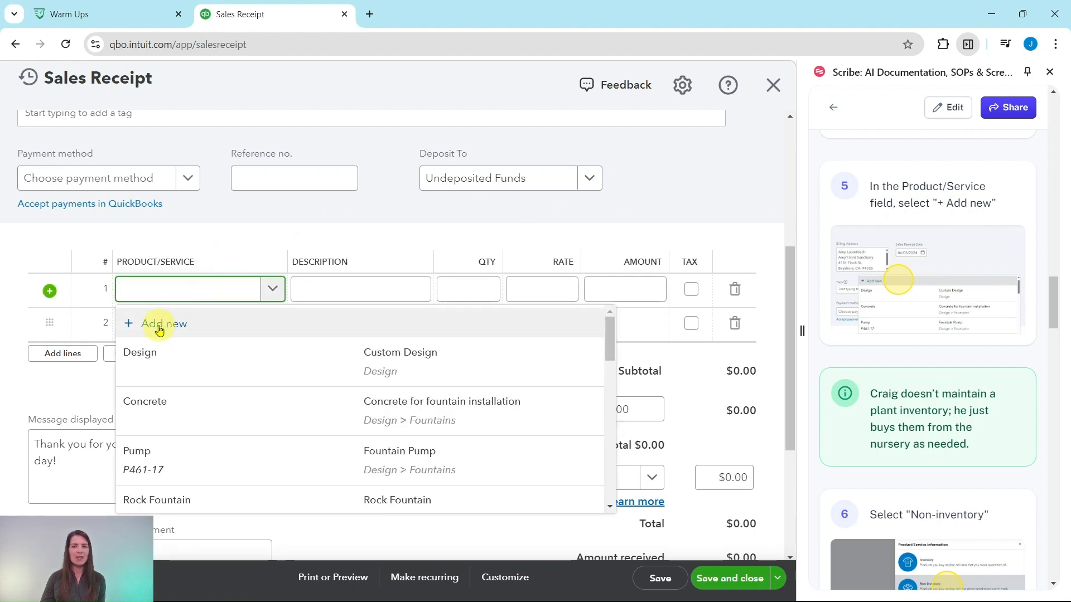
pyautogui.click(159, 329)
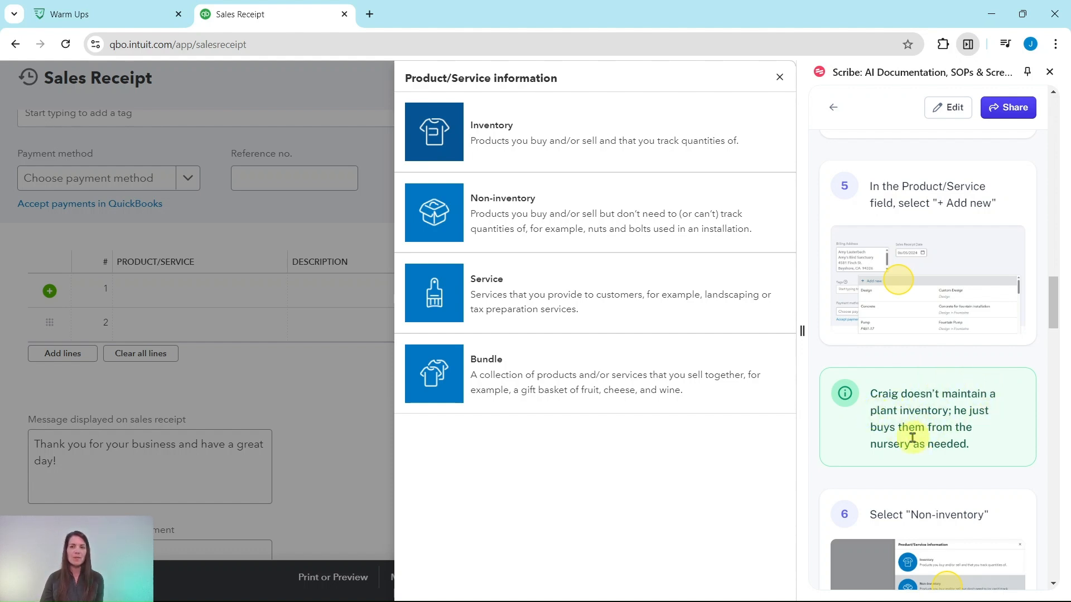
pyautogui.scroll(-6, 919, 384)
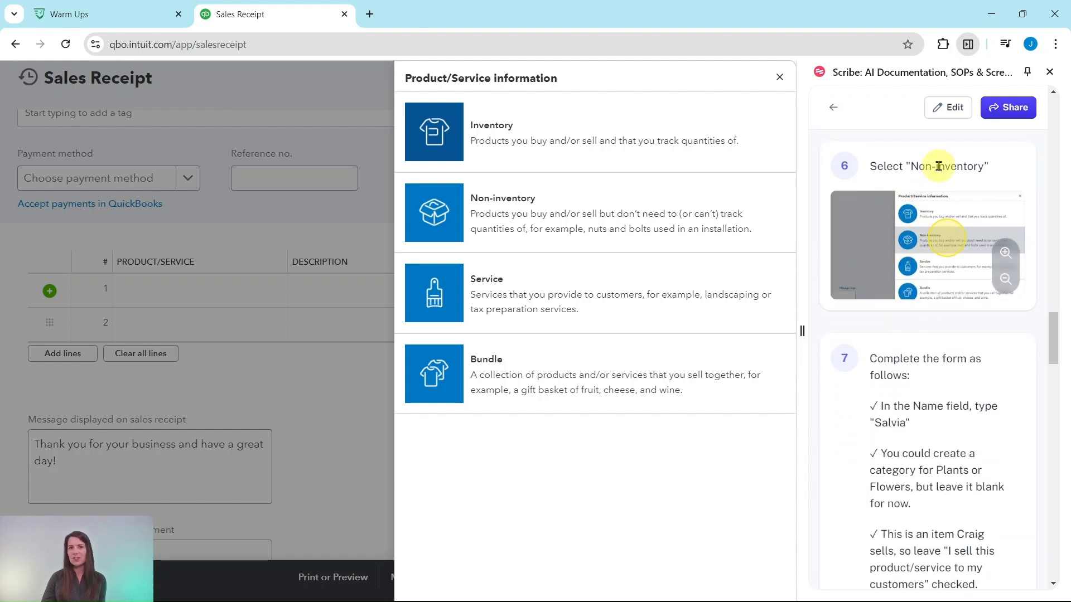
pyautogui.click(487, 216)
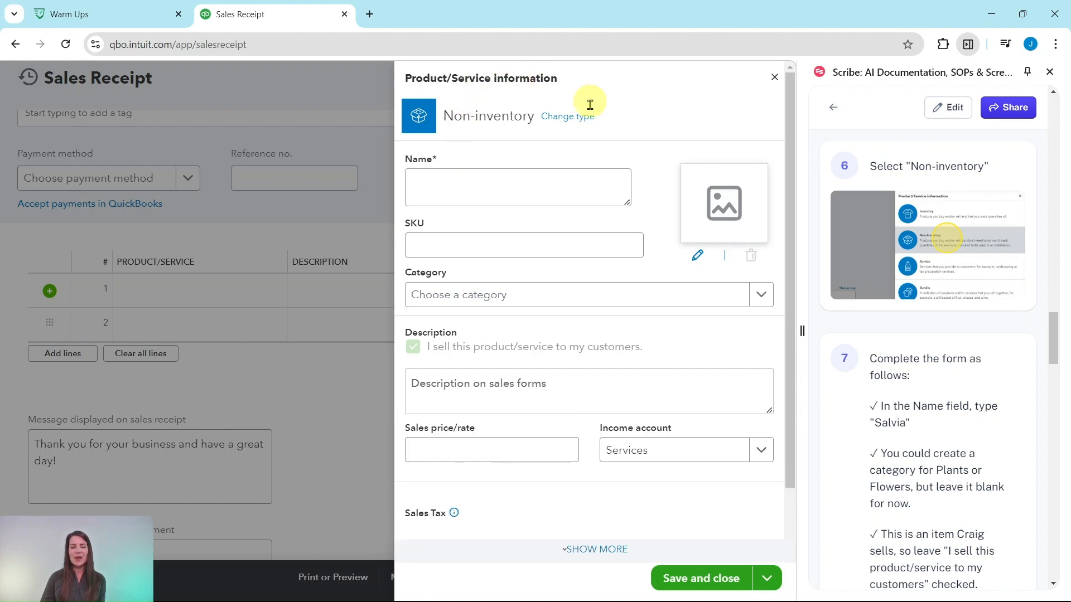
# Step: Name the new item Salvia and set its income account to Sales of Product Income
pyautogui.scroll(-4, 883, 332)
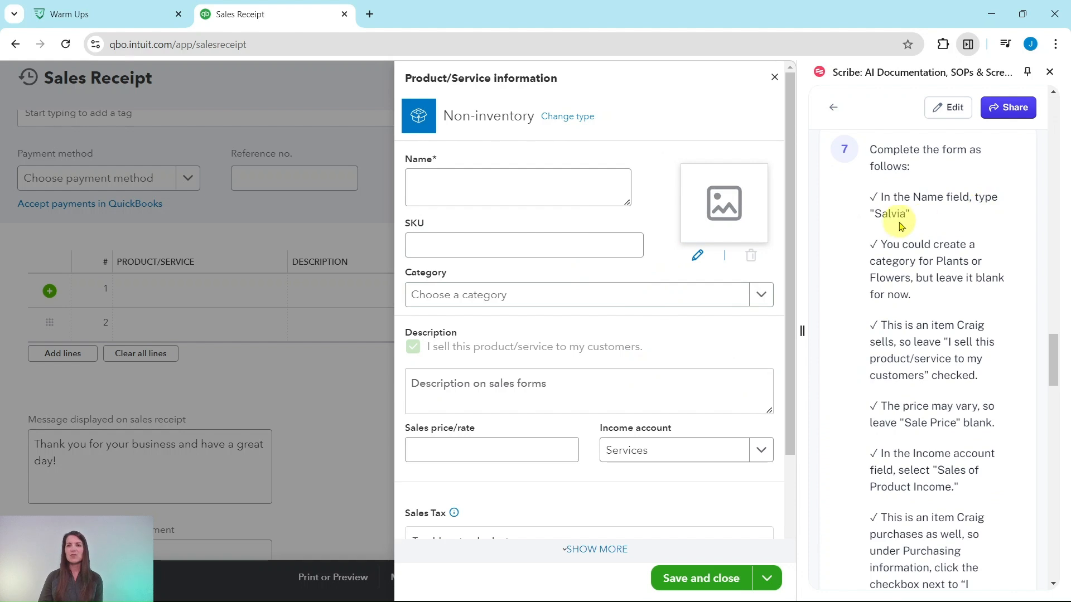
pyautogui.click(464, 191)
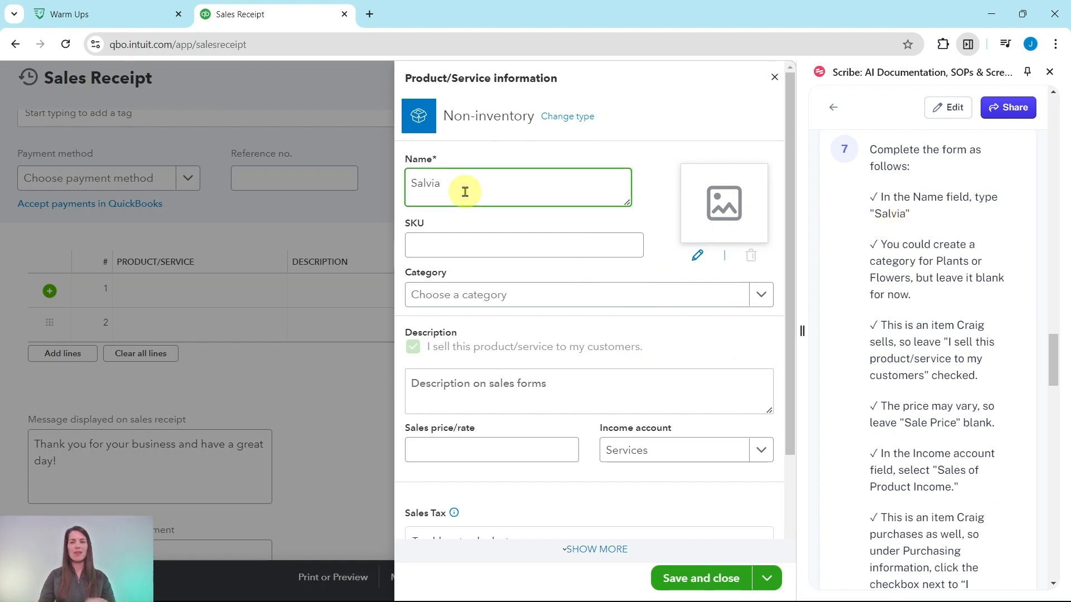
pyautogui.scroll(-1, 896, 268)
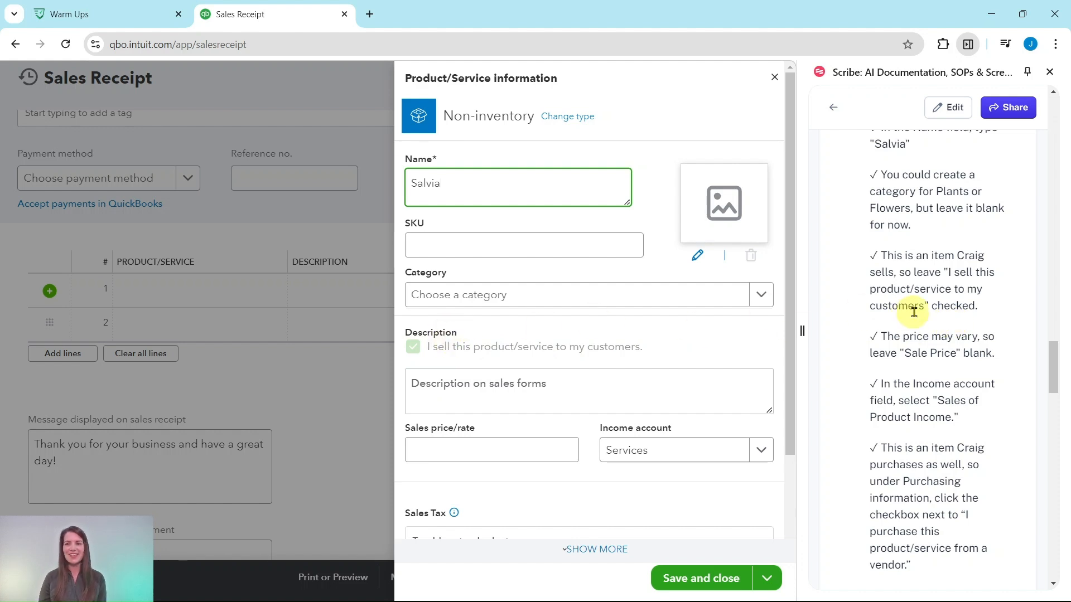
pyautogui.scroll(-3, 903, 301)
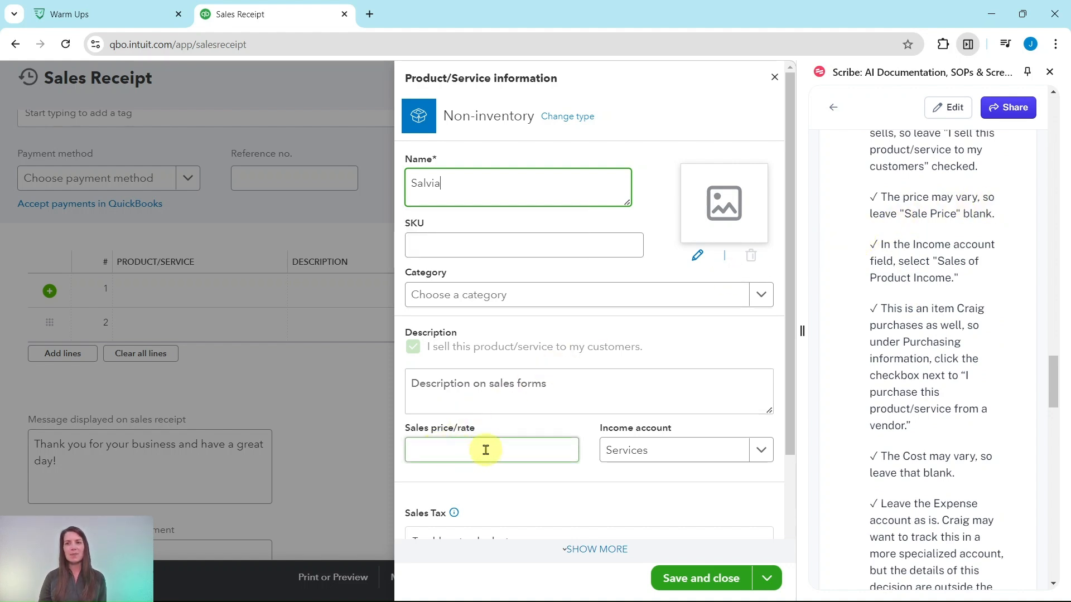
pyautogui.scroll(-2, 486, 450)
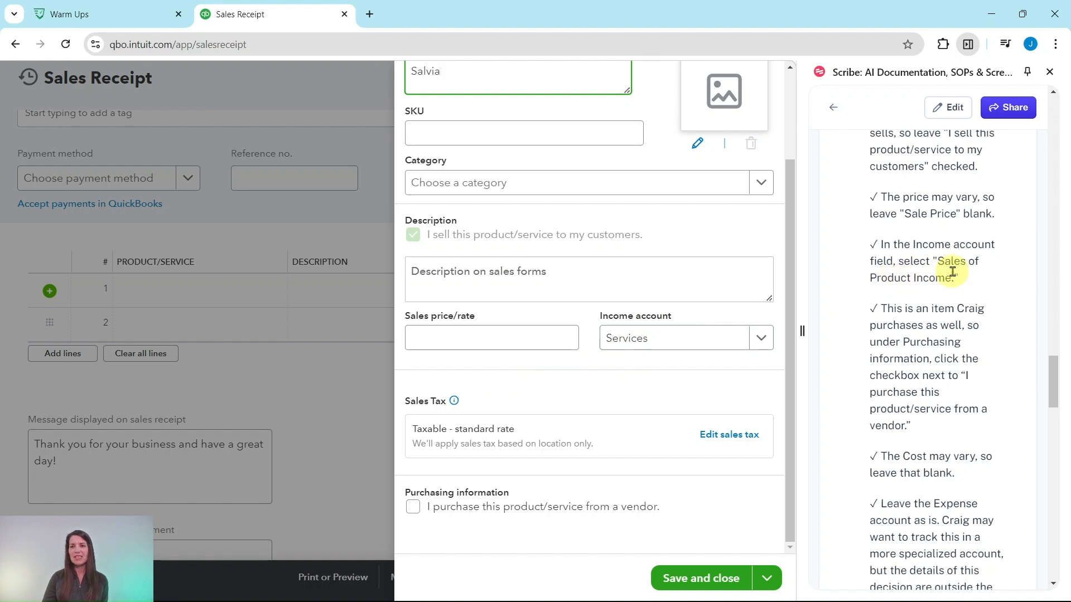
pyautogui.click(761, 339)
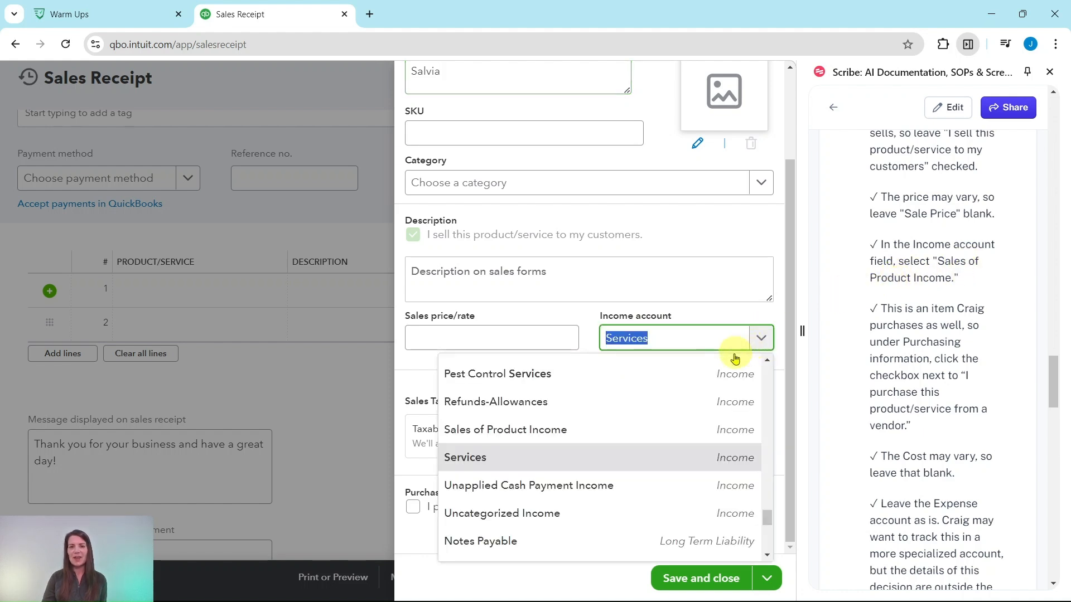
pyautogui.click(485, 430)
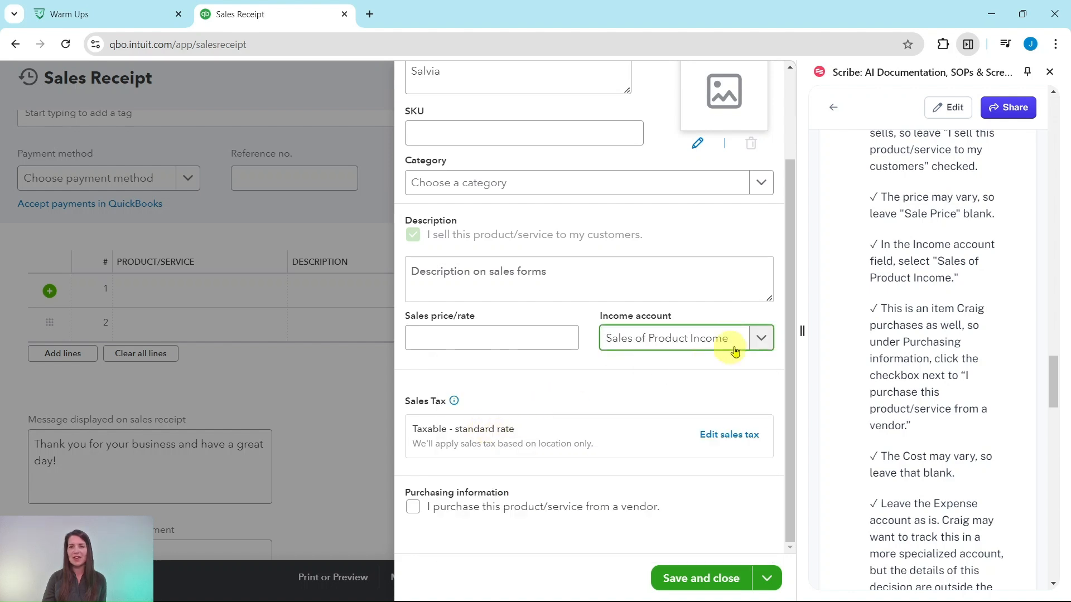
# Step: Mark the Salvia item as one purchased from a vendor in its purchasing information
pyautogui.scroll(-3, 956, 285)
pyautogui.scroll(-2, 948, 287)
pyautogui.scroll(1, 886, 290)
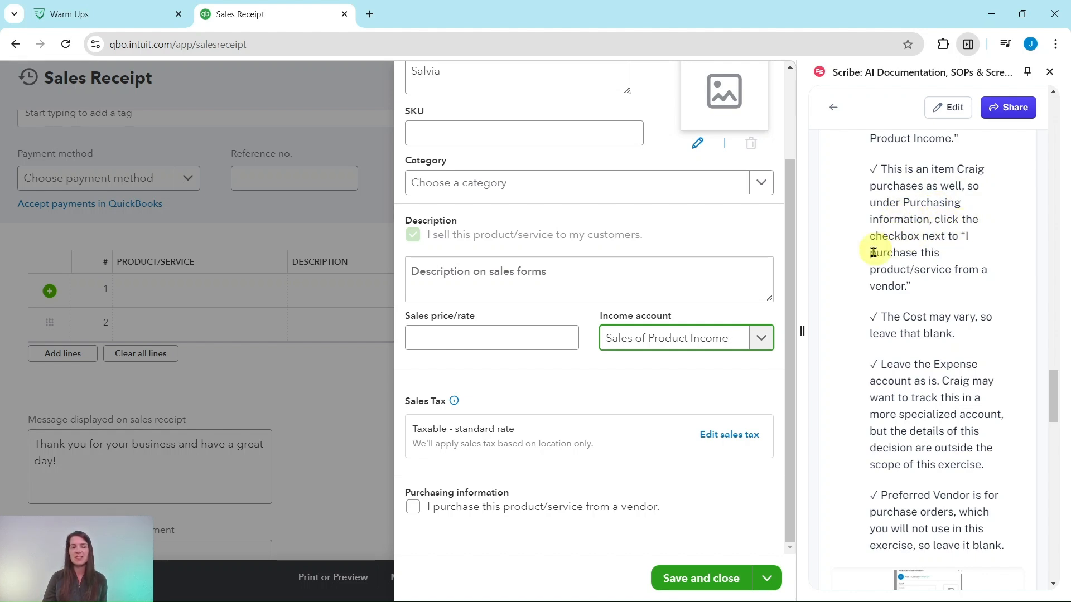
pyautogui.click(568, 338)
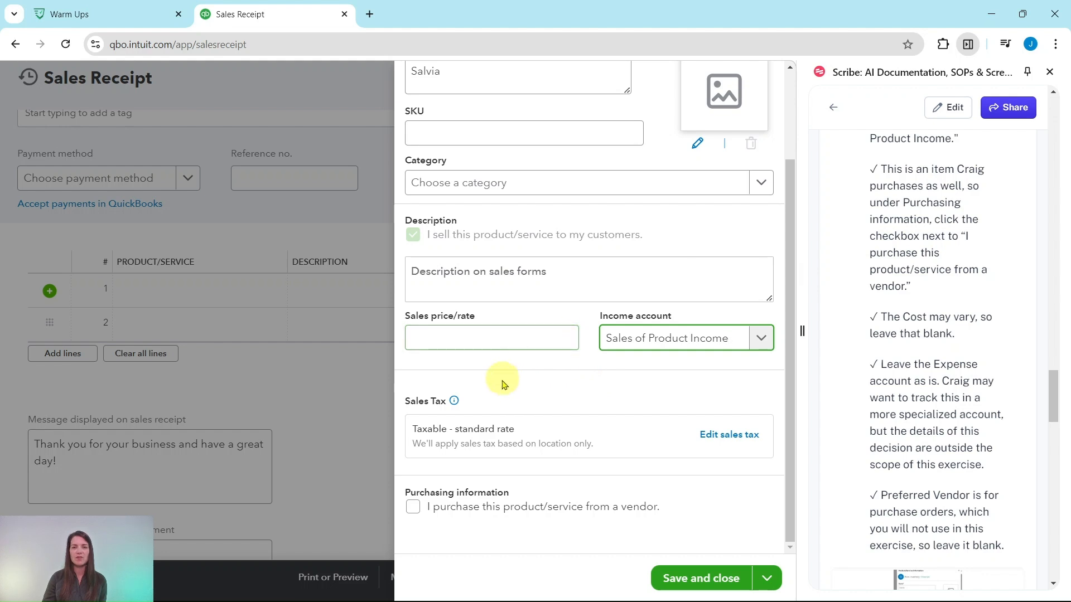
pyautogui.click(411, 509)
pyautogui.scroll(-1, 725, 385)
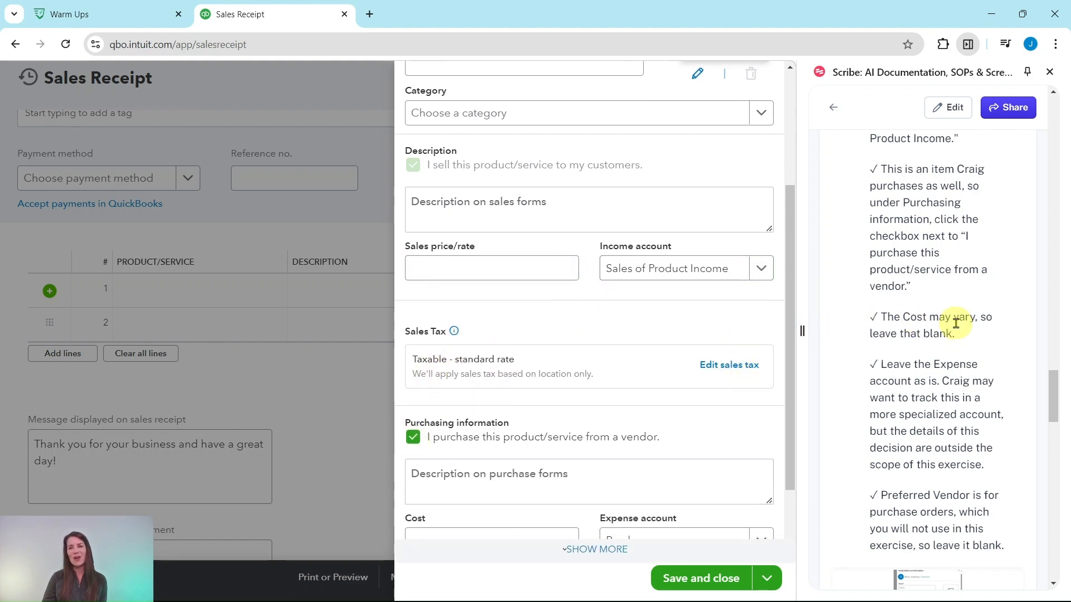
pyautogui.click(444, 270)
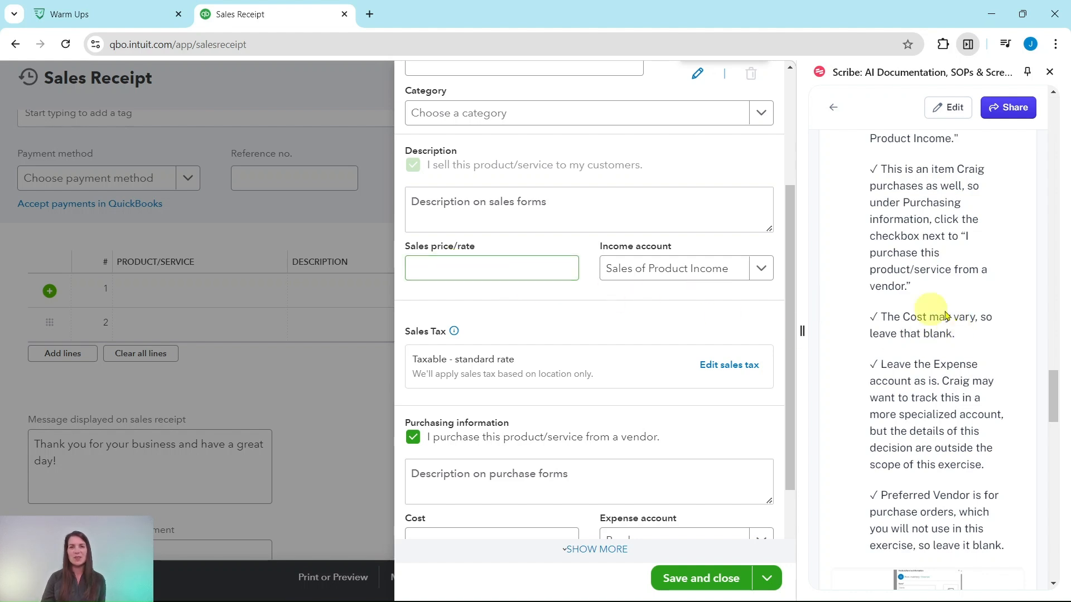
# Step: Save and close the new Salvia item, leaving its cost and preferred vendor blank and the expense account as Purchases
pyautogui.scroll(-1, 571, 352)
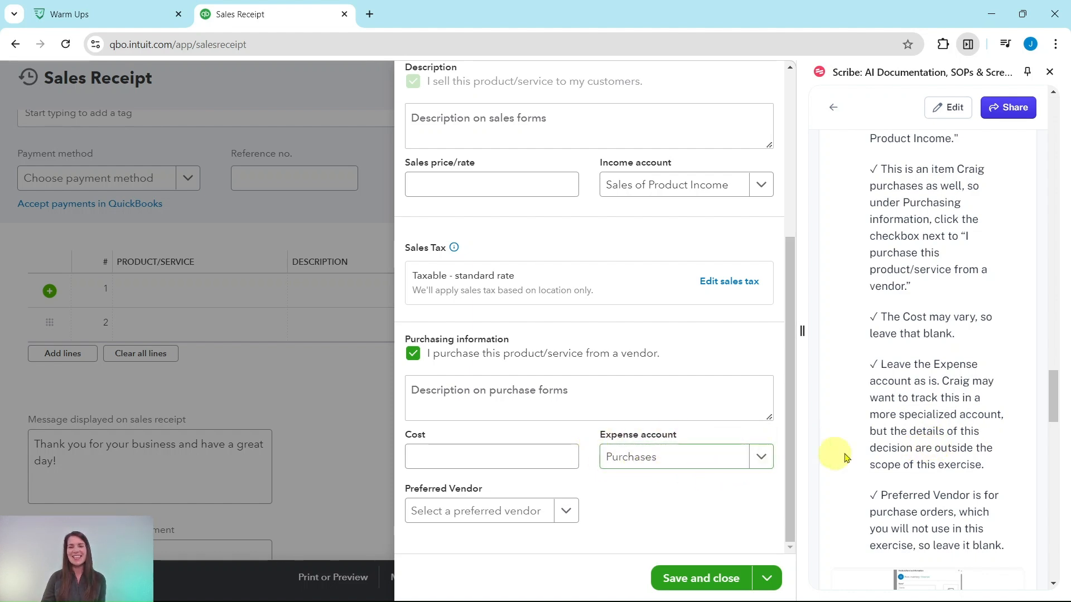
pyautogui.scroll(-3, 955, 438)
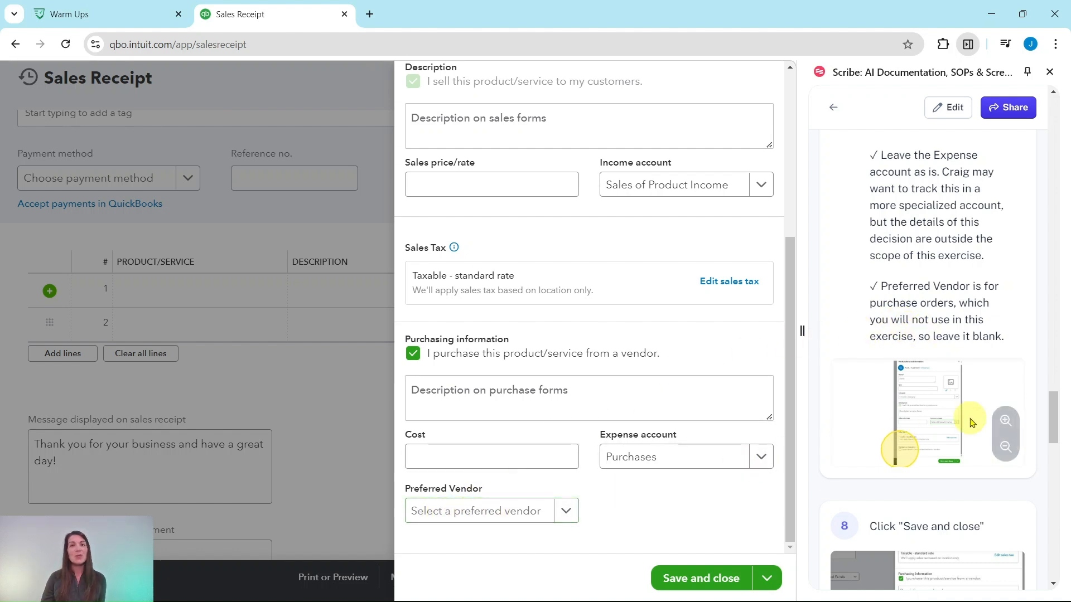
pyautogui.scroll(-5, 970, 422)
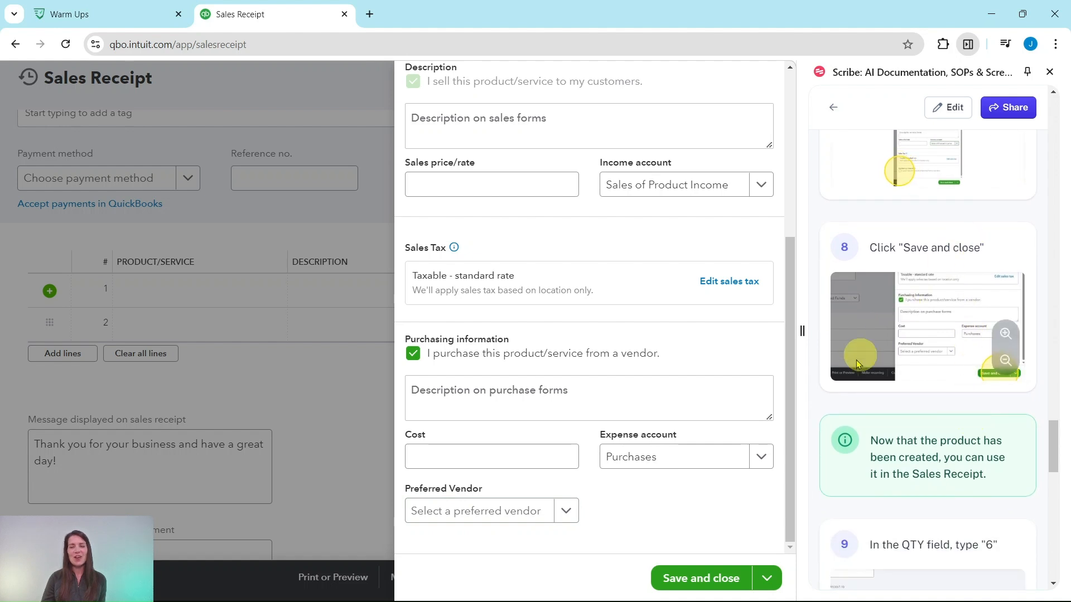
pyautogui.click(690, 582)
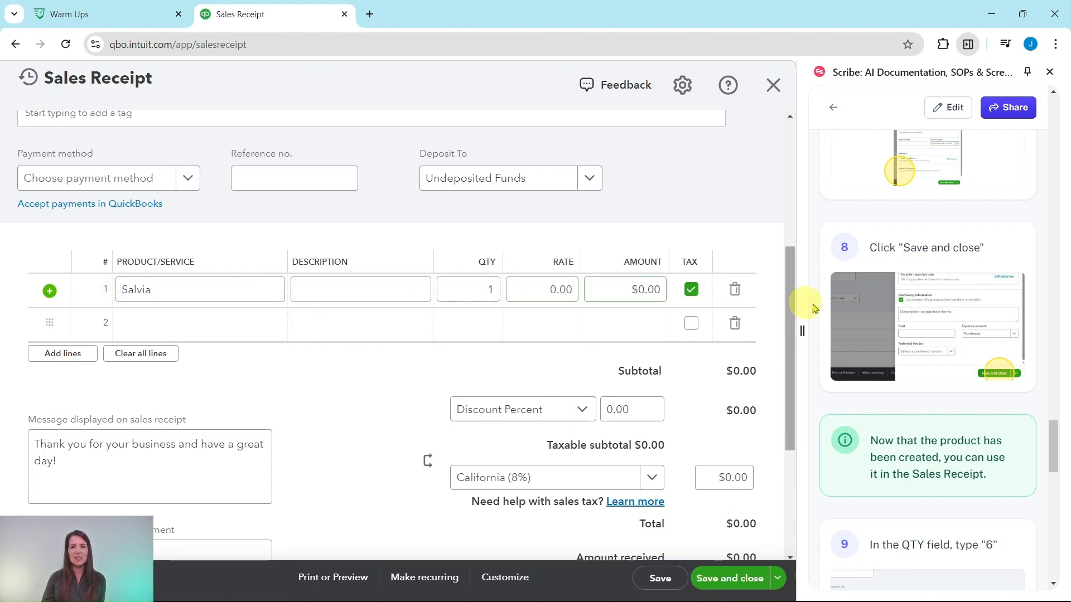
# Step: Set the quantity to 6 and the amount to 78 on the Salvia line of the sales receipt
pyautogui.scroll(-3, 853, 311)
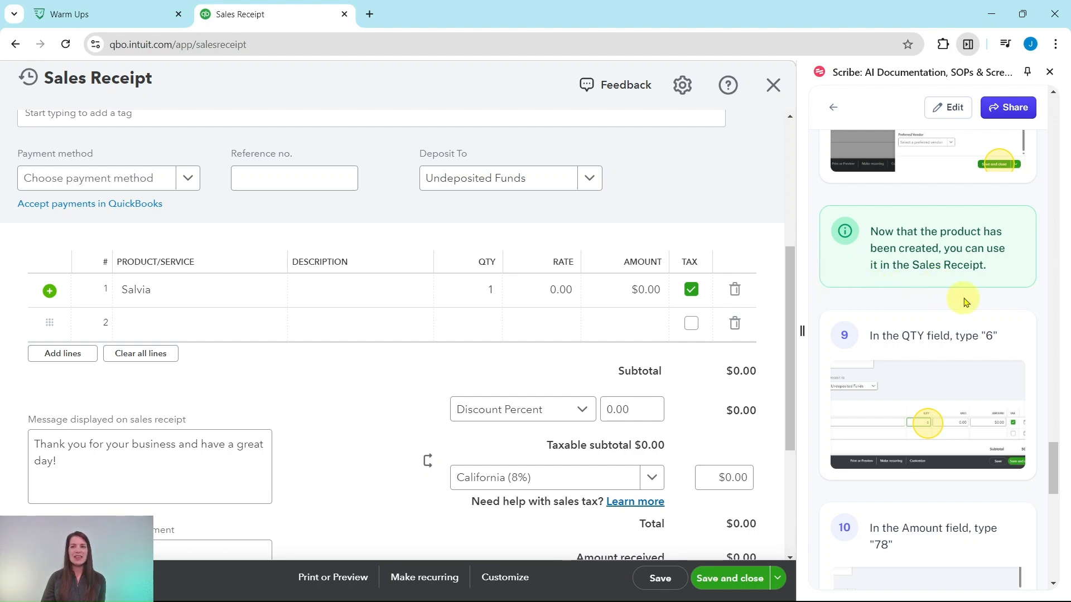
pyautogui.scroll(-2, 937, 301)
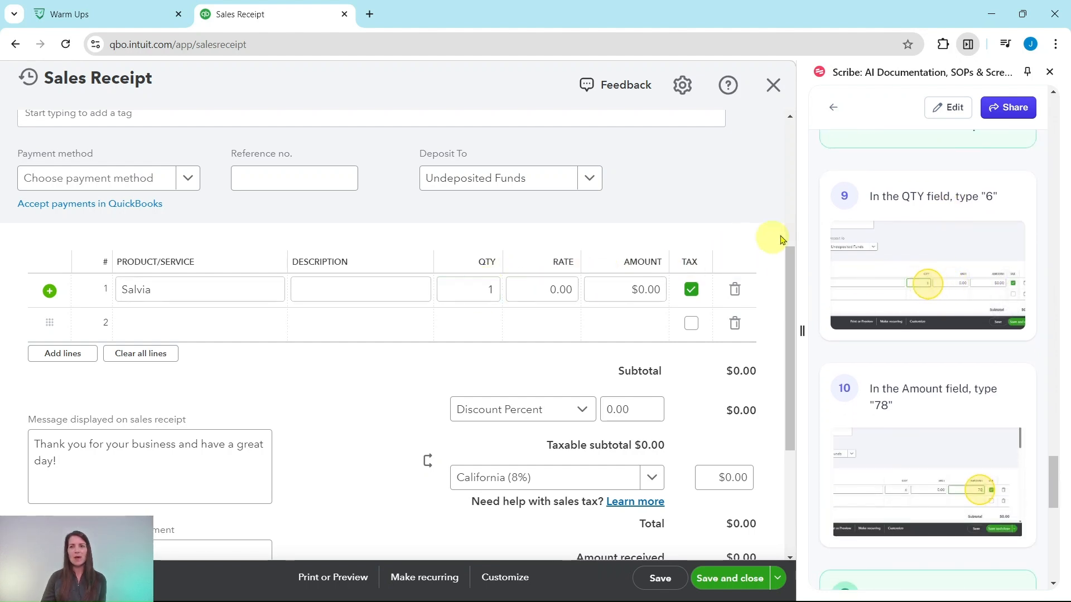
pyautogui.click(491, 292)
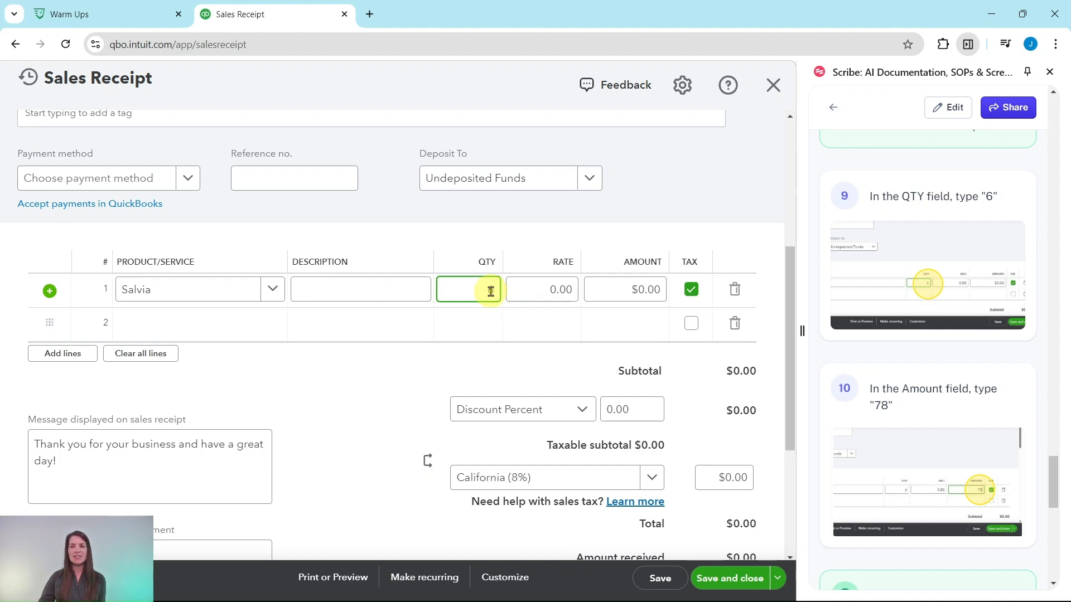
pyautogui.write('6')
pyautogui.scroll(-3, 926, 362)
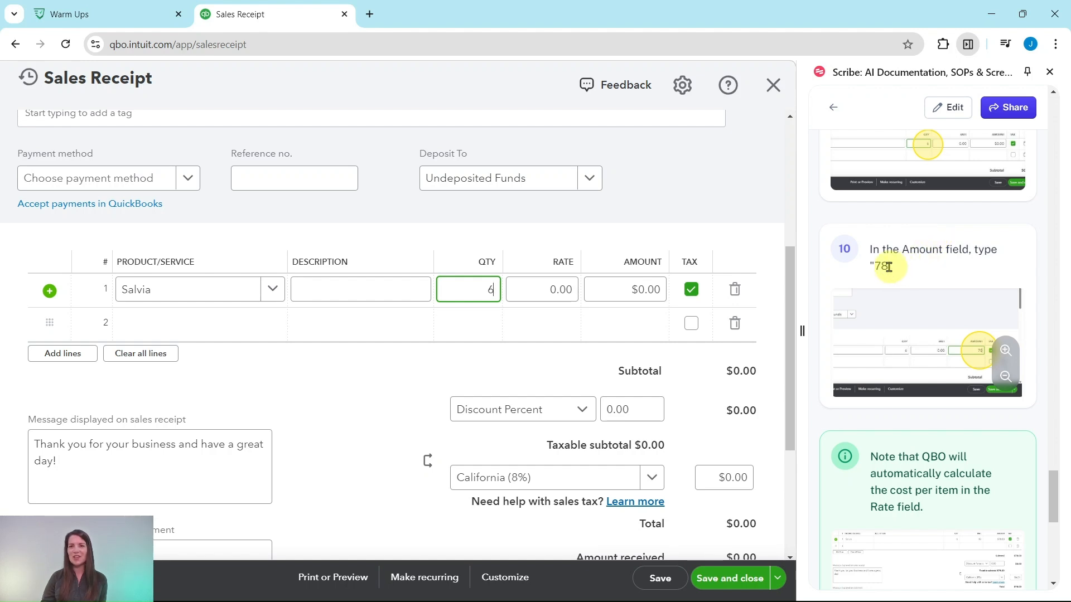
pyautogui.click(645, 289)
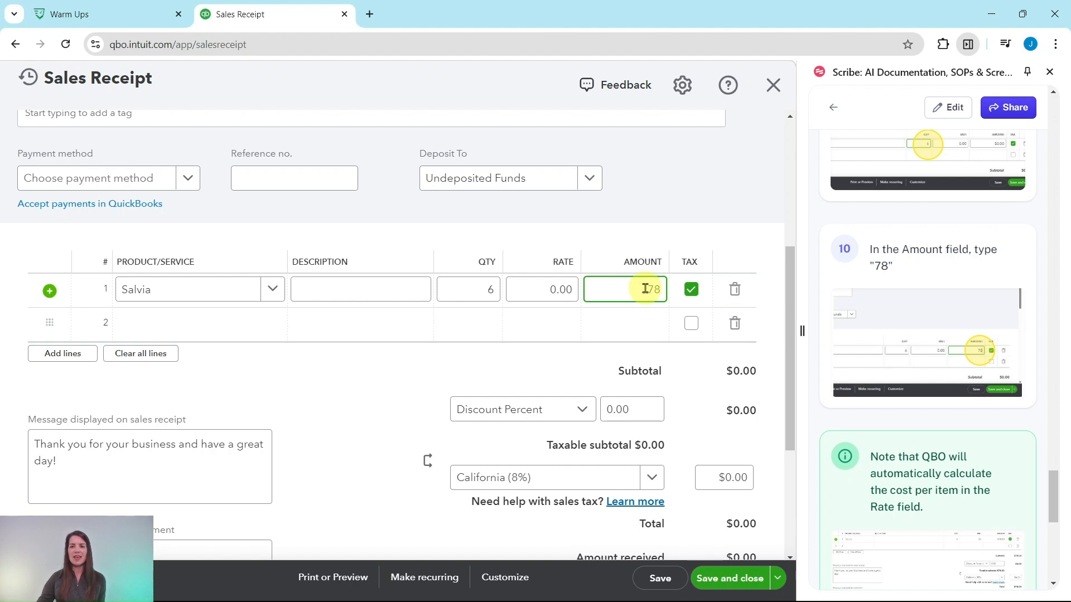
pyautogui.write('78')
pyautogui.press('Tab')
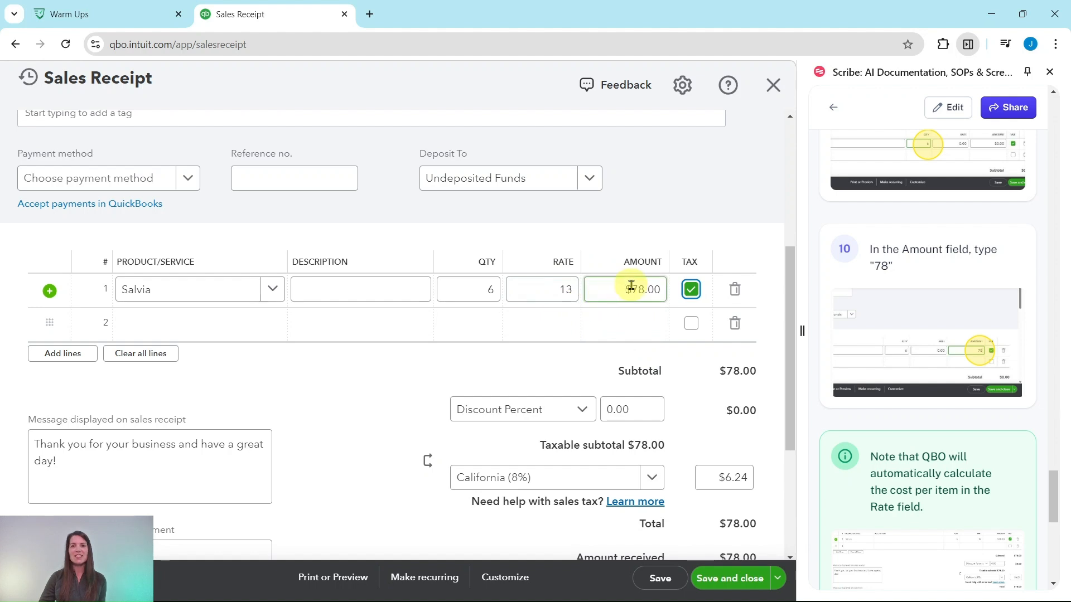
pyautogui.click(489, 291)
pyautogui.write('6')
pyautogui.click(563, 289)
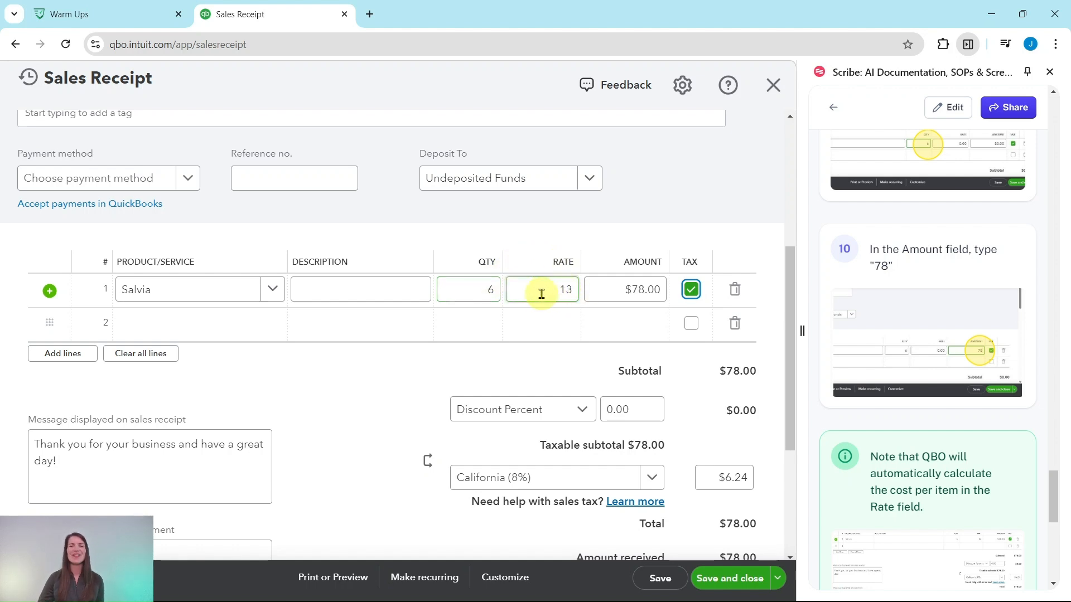
pyautogui.click(616, 282)
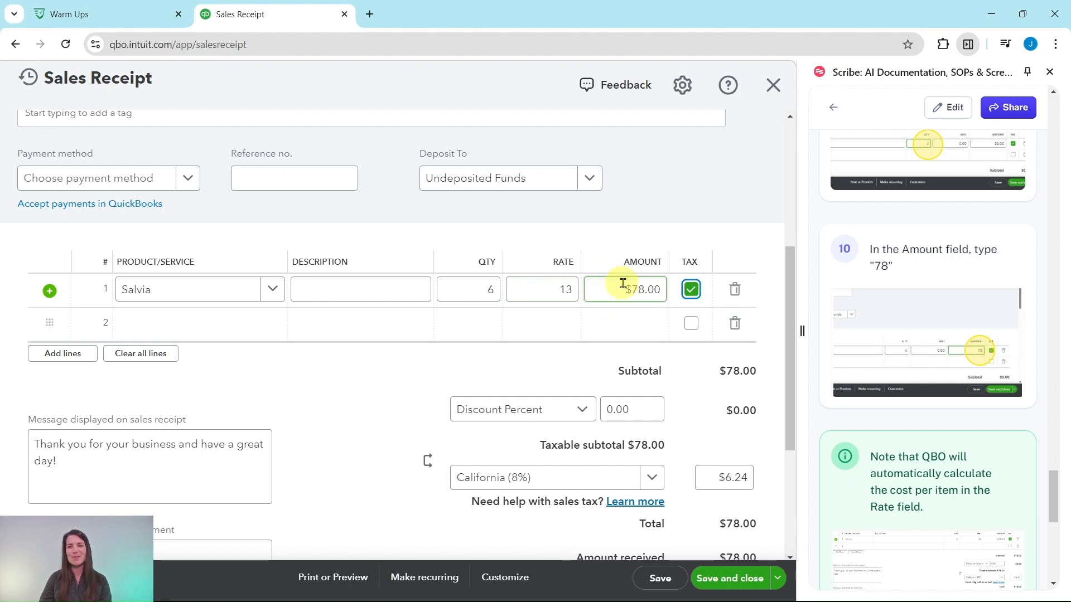
# Step: Save and close the completed sales receipt for the Salvia sale
pyautogui.scroll(-6, 879, 299)
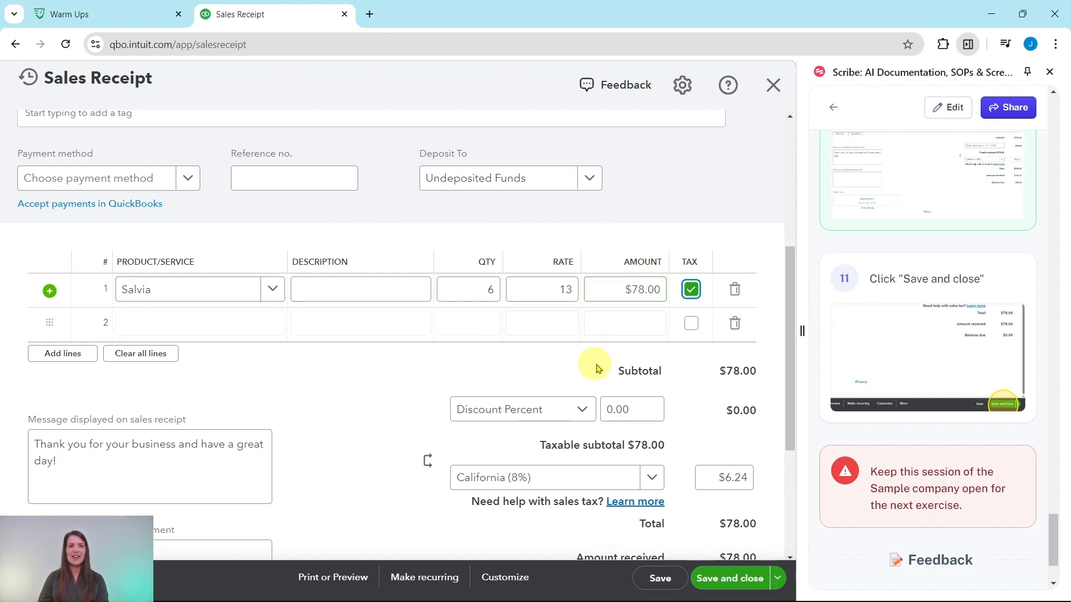
pyautogui.scroll(-3, 699, 389)
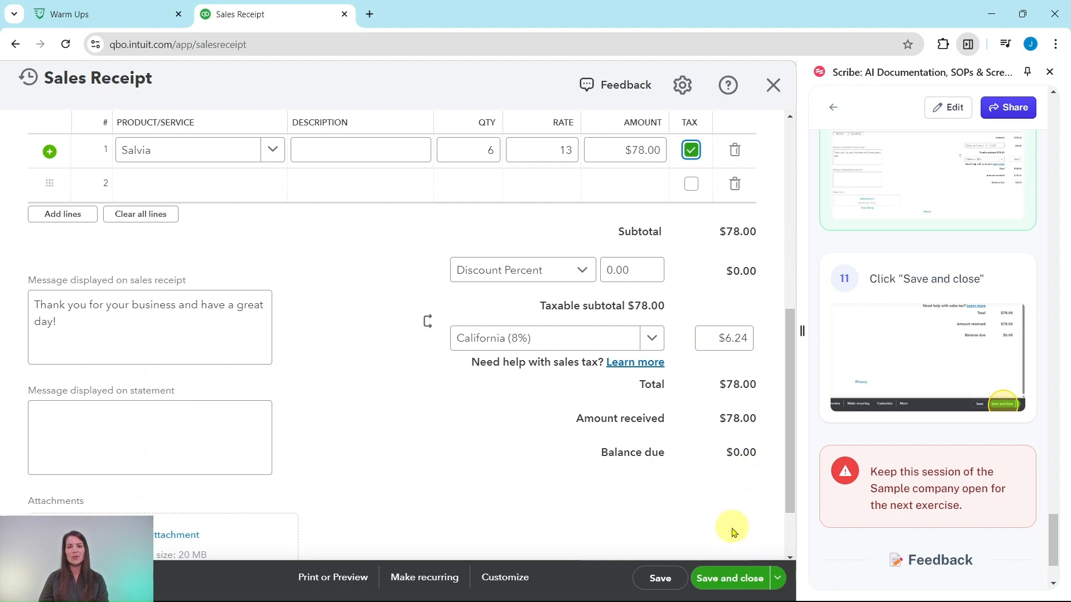
pyautogui.click(728, 581)
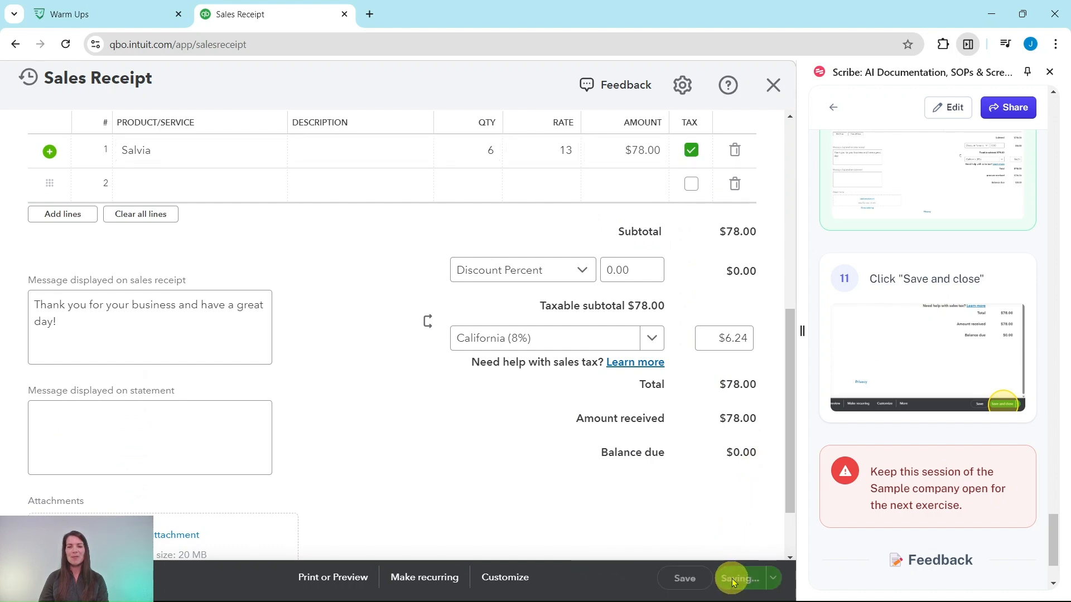